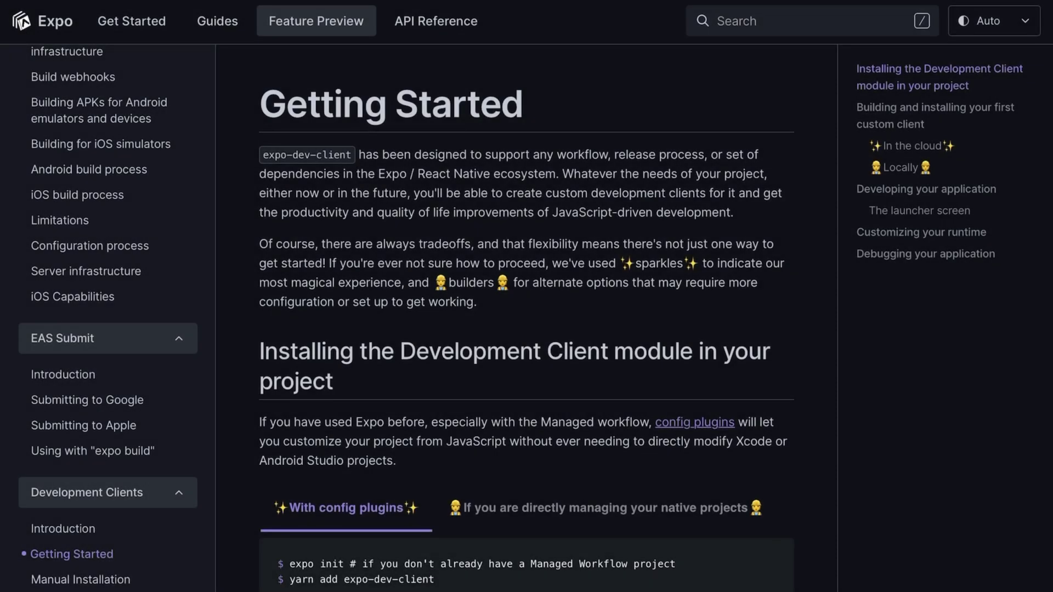
scroll(526, 318, "down", 2)
scroll(527, 318, "down", 3)
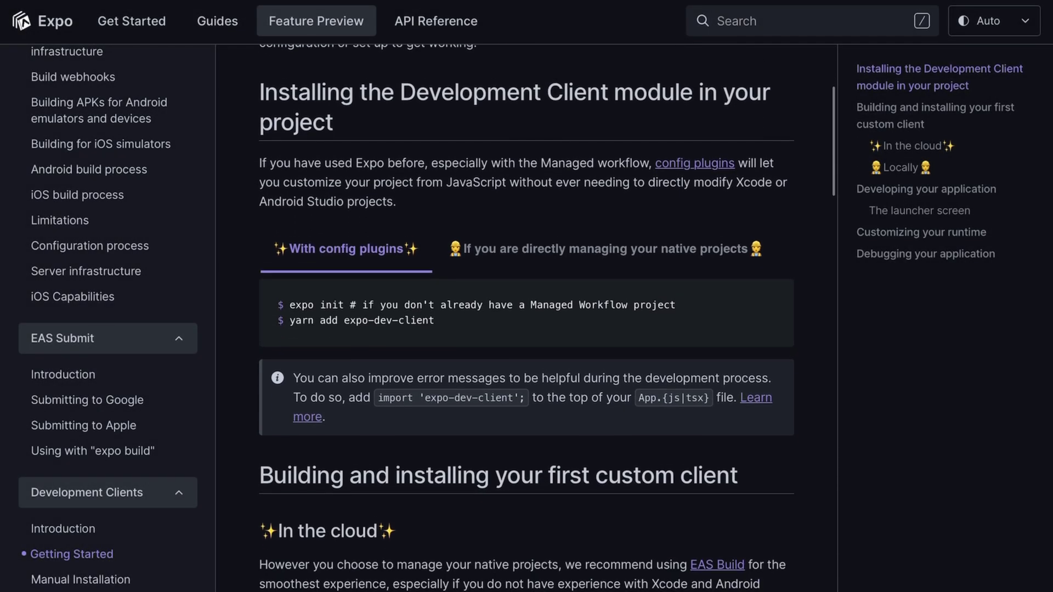
scroll(526, 318, "down", 3)
scroll(527, 319, "down", 2)
scroll(526, 319, "down", 1)
scroll(526, 319, "down", 1)
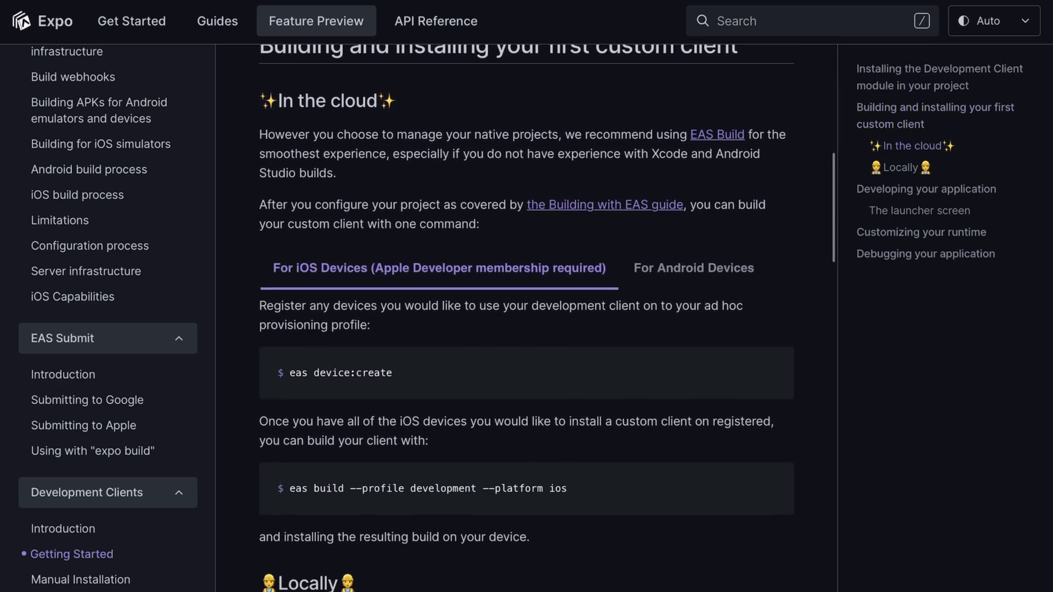
scroll(526, 318, "down", 1)
scroll(527, 318, "down", 2)
scroll(526, 318, "down", 2)
scroll(526, 319, "down", 2)
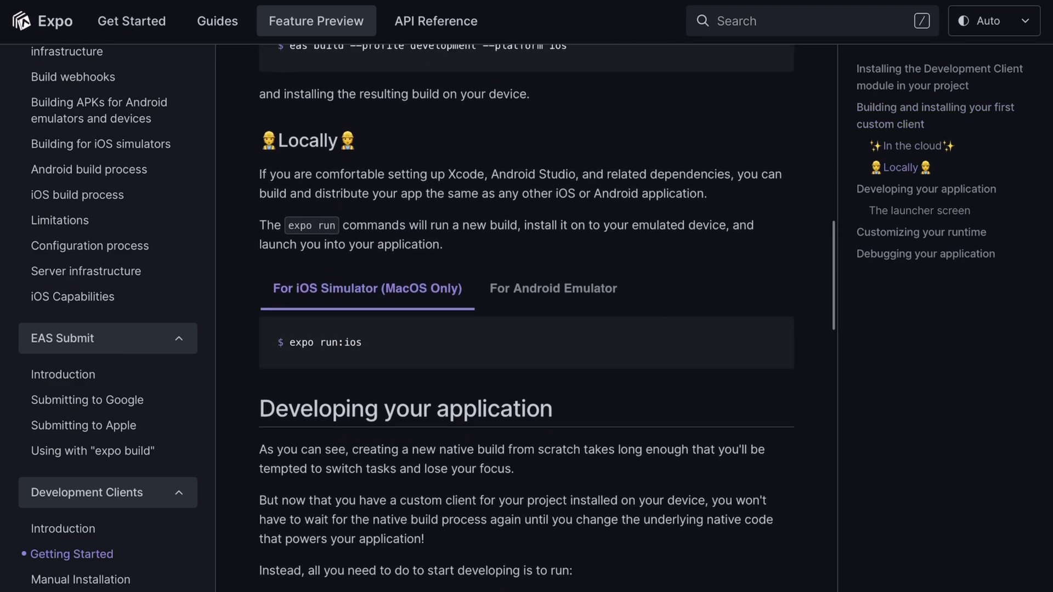
scroll(527, 319, "down", 2)
scroll(526, 318, "down", 2)
scroll(527, 318, "down", 1)
scroll(527, 318, "down", 1)
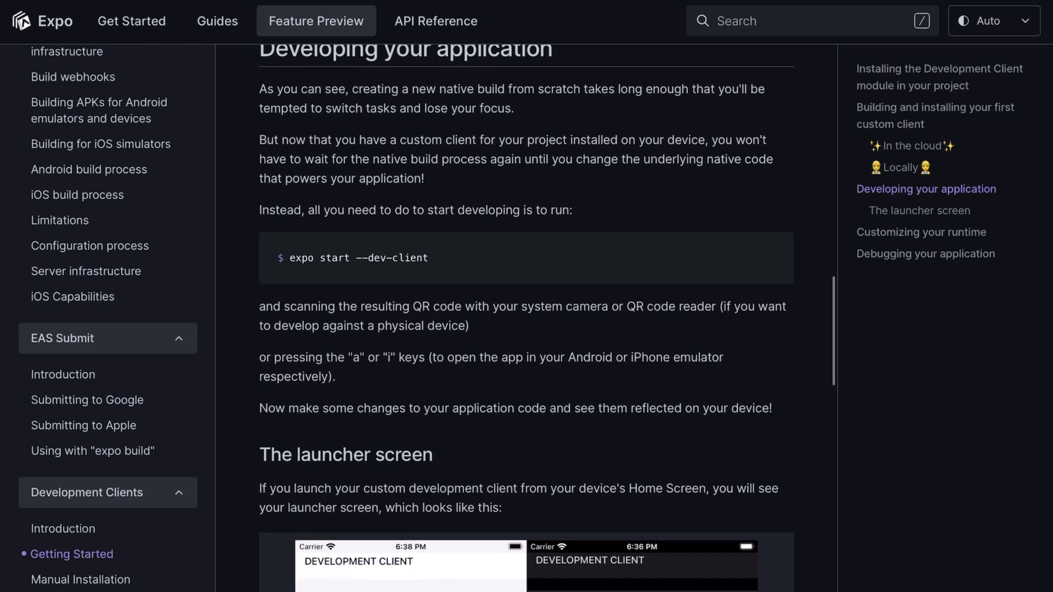
scroll(527, 318, "down", 2)
scroll(526, 318, "down", 2)
scroll(527, 318, "down", 2)
scroll(527, 318, "down", 3)
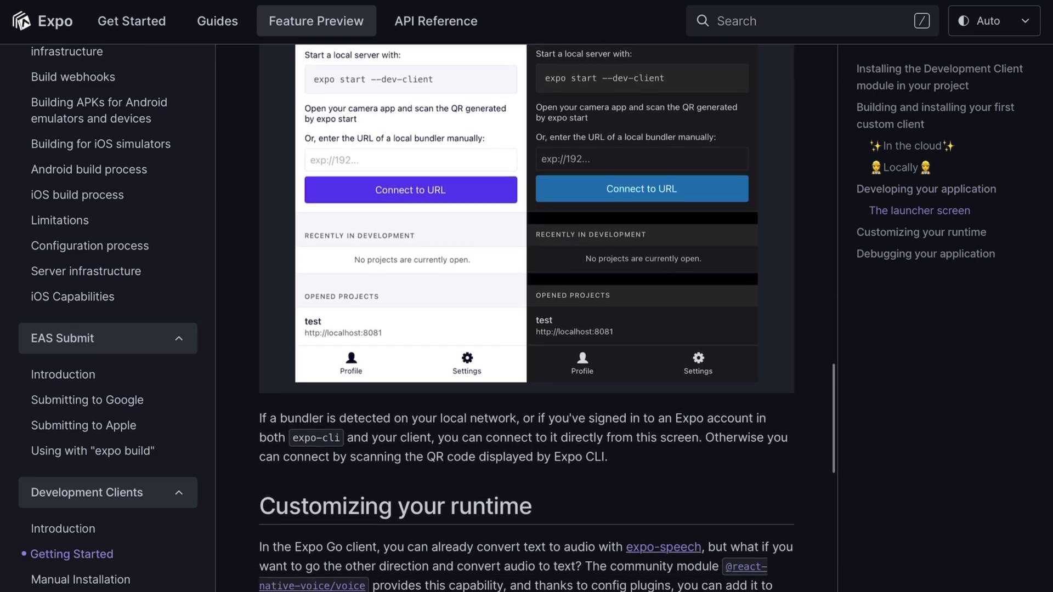
scroll(526, 319, "down", 1)
scroll(526, 319, "down", 1)
scroll(526, 318, "down", 1)
scroll(527, 318, "down", 2)
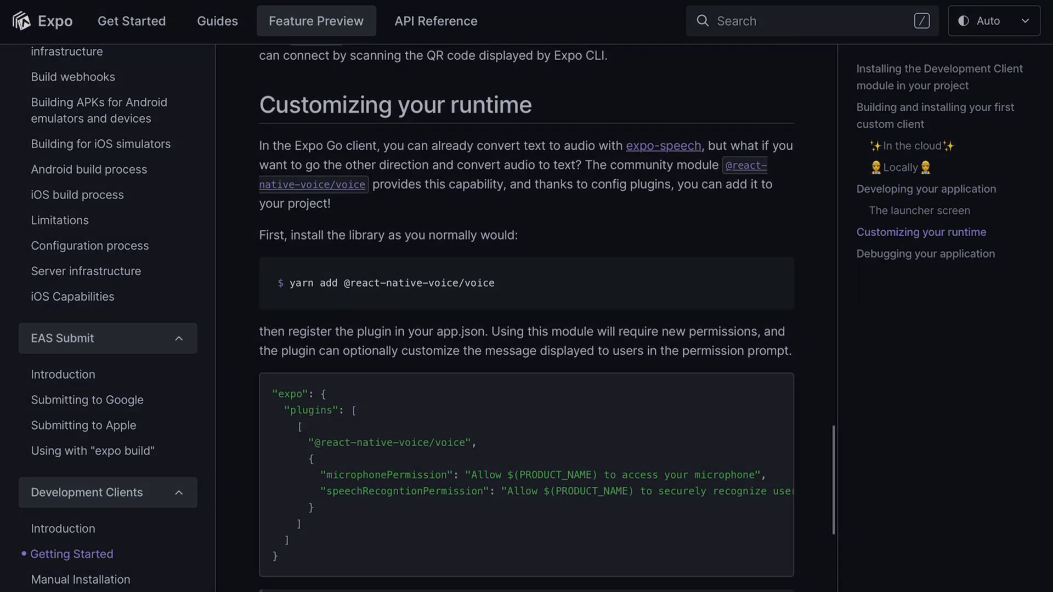